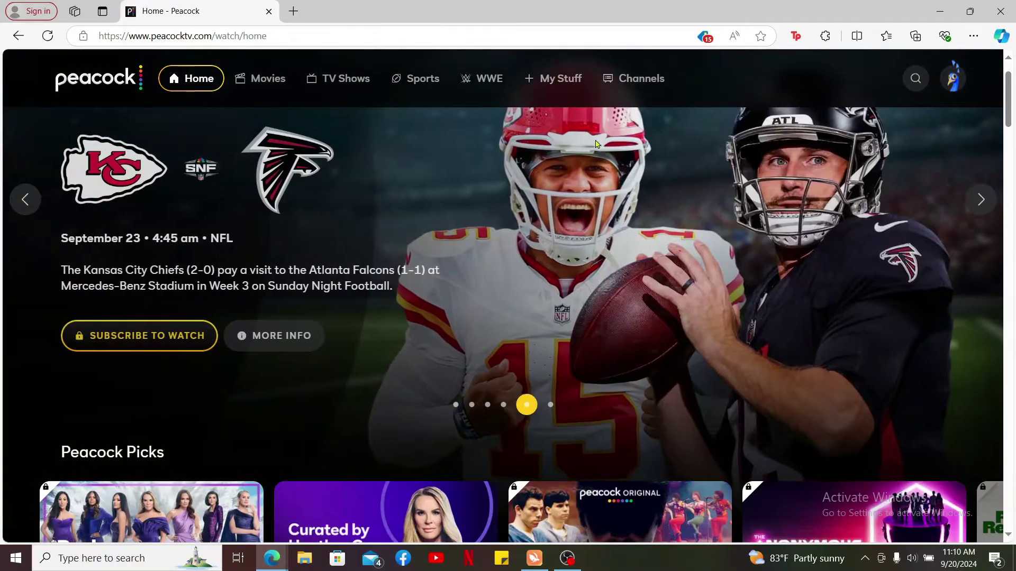
{"action": "scroll", "coordinate": [573, 227], "scroll_direction": "up", "scroll_amount": 1}
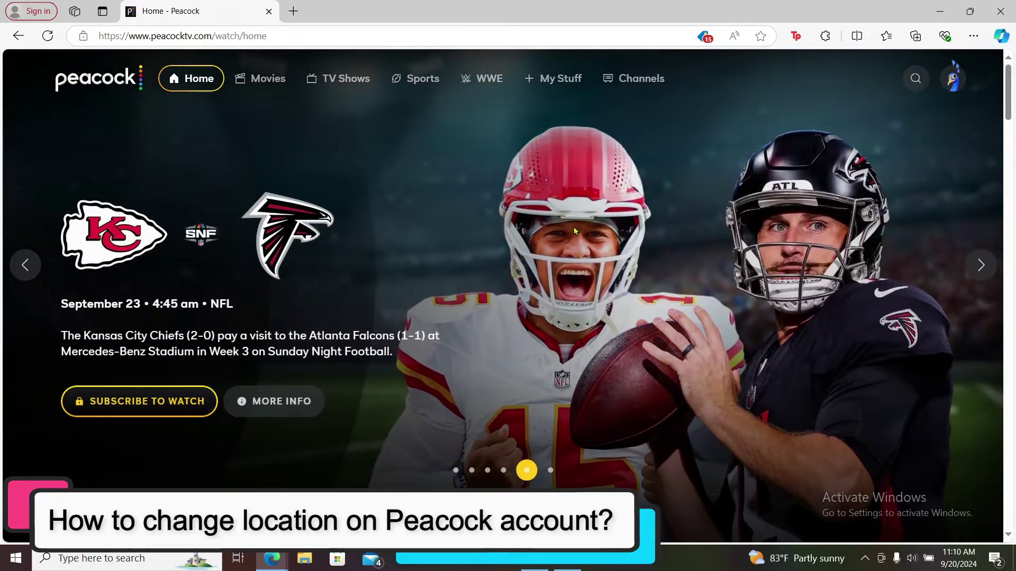
{"action": "scroll", "coordinate": [574, 226], "scroll_direction": "down", "scroll_amount": 5}
{"action": "scroll", "coordinate": [575, 226], "scroll_direction": "down", "scroll_amount": 3}
{"action": "scroll", "coordinate": [574, 227], "scroll_direction": "down", "scroll_amount": 3}
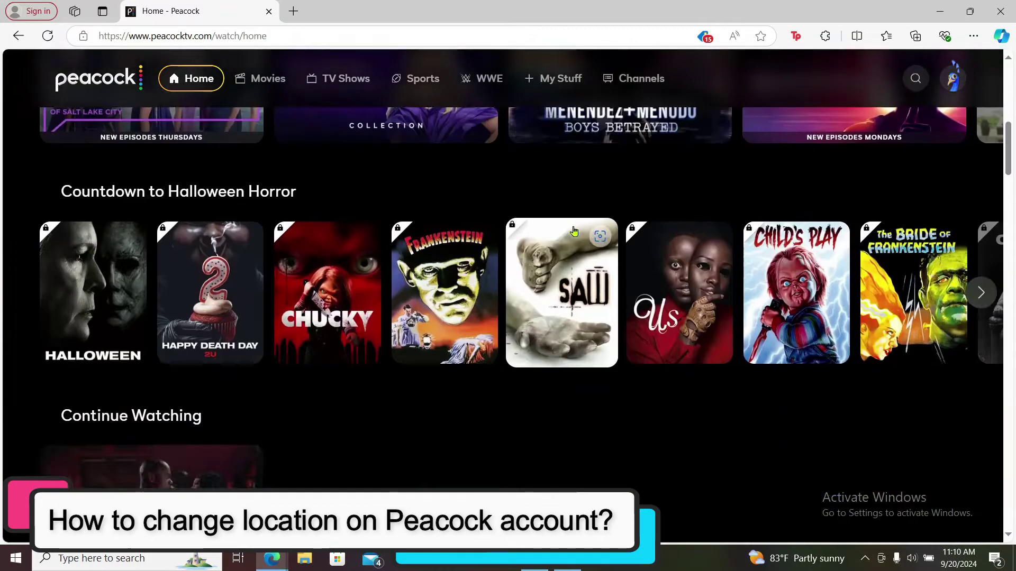
{"action": "scroll", "coordinate": [574, 230], "scroll_direction": "down", "scroll_amount": 2}
{"action": "scroll", "coordinate": [574, 230], "scroll_direction": "down", "scroll_amount": 3}
{"action": "scroll", "coordinate": [574, 230], "scroll_direction": "down", "scroll_amount": 2}
{"action": "scroll", "coordinate": [574, 231], "scroll_direction": "down", "scroll_amount": 2}
{"action": "scroll", "coordinate": [575, 231], "scroll_direction": "down", "scroll_amount": 2}
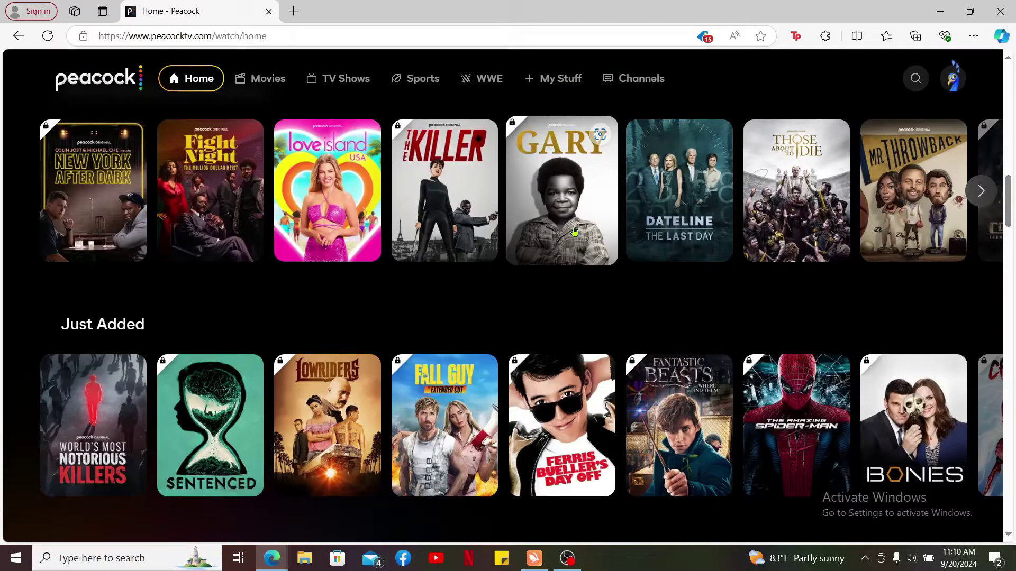
{"action": "scroll", "coordinate": [575, 231], "scroll_direction": "down", "scroll_amount": 1}
{"action": "scroll", "coordinate": [575, 230], "scroll_direction": "down", "scroll_amount": 2}
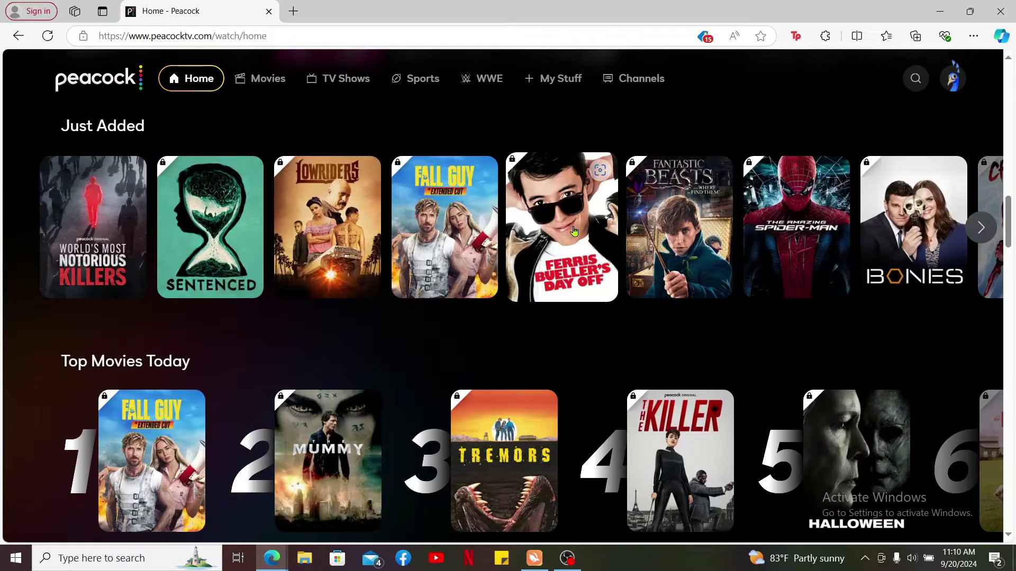
{"action": "scroll", "coordinate": [575, 231], "scroll_direction": "down", "scroll_amount": 1}
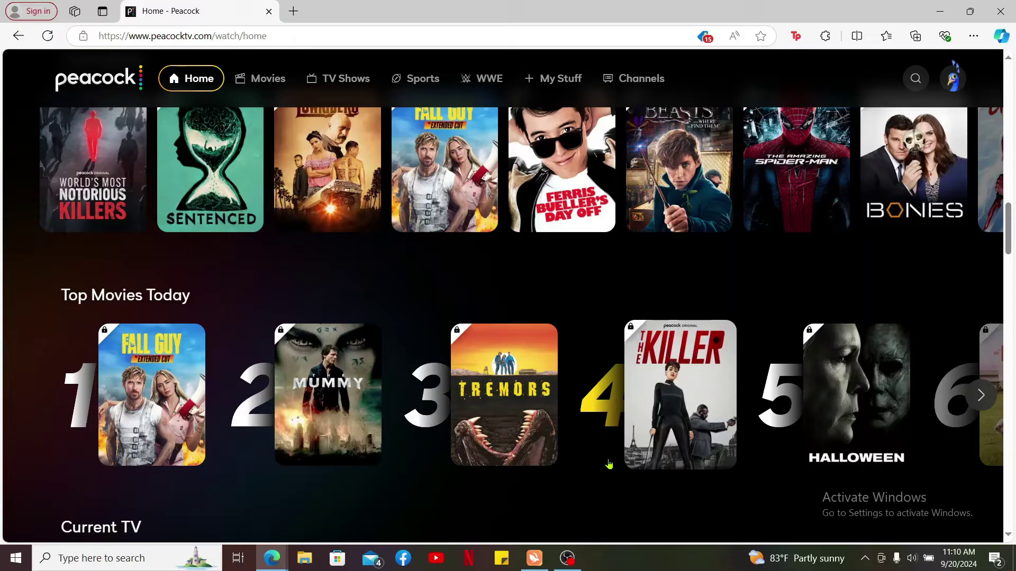
Bring up Turbo VPN and connect through the Singapore server.
{"action": "left_click", "coordinate": [534, 557]}
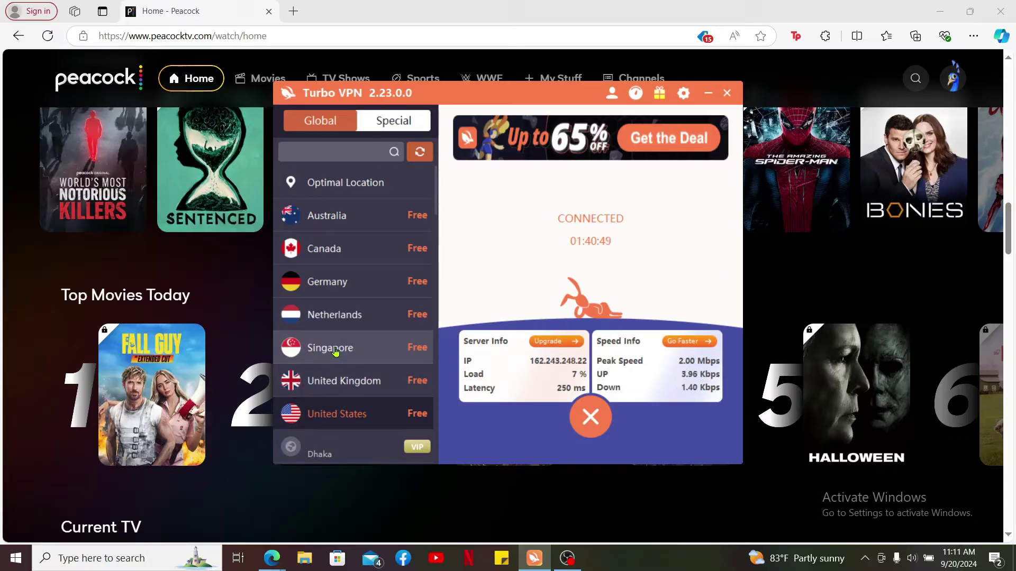
{"action": "left_click", "coordinate": [334, 352]}
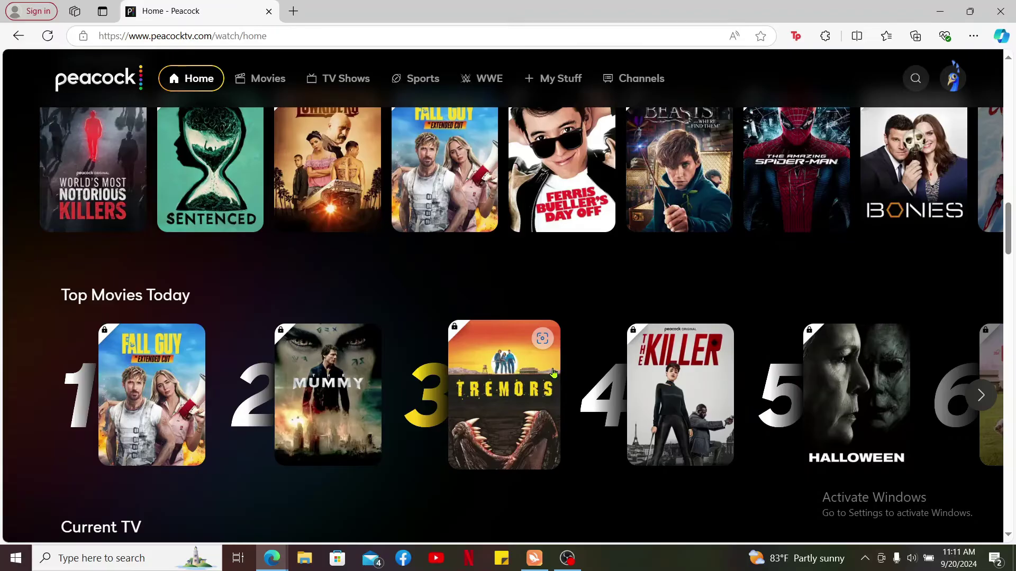
{"action": "scroll", "coordinate": [553, 372], "scroll_direction": "down", "scroll_amount": 3}
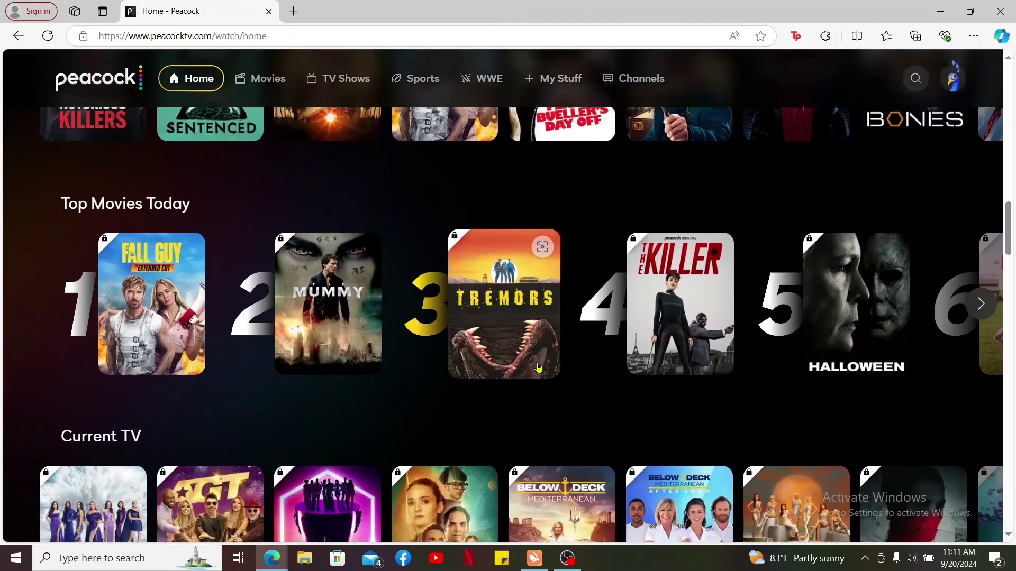
{"action": "scroll", "coordinate": [538, 369], "scroll_direction": "down", "scroll_amount": 3}
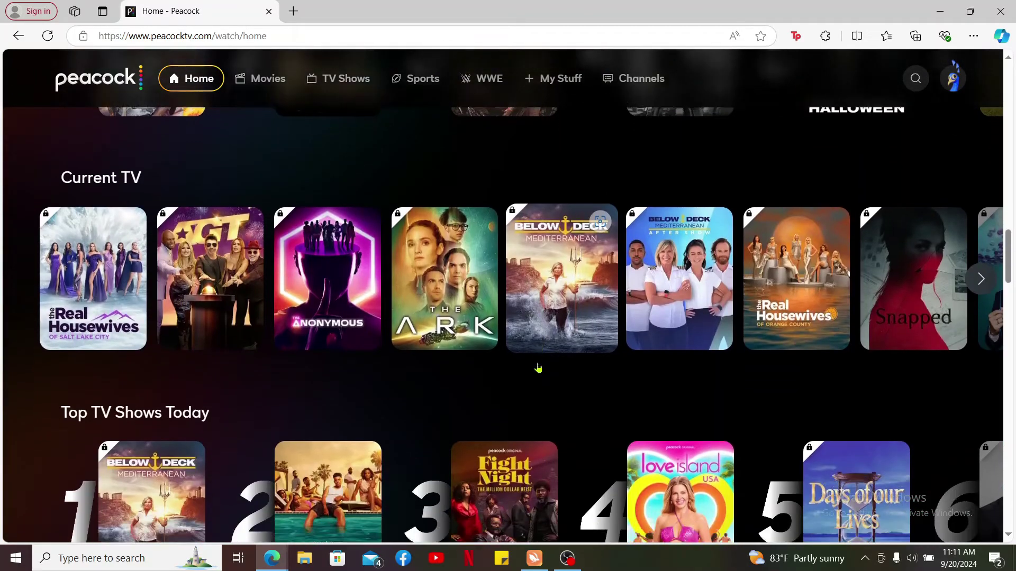
{"action": "scroll", "coordinate": [538, 368], "scroll_direction": "down", "scroll_amount": 2}
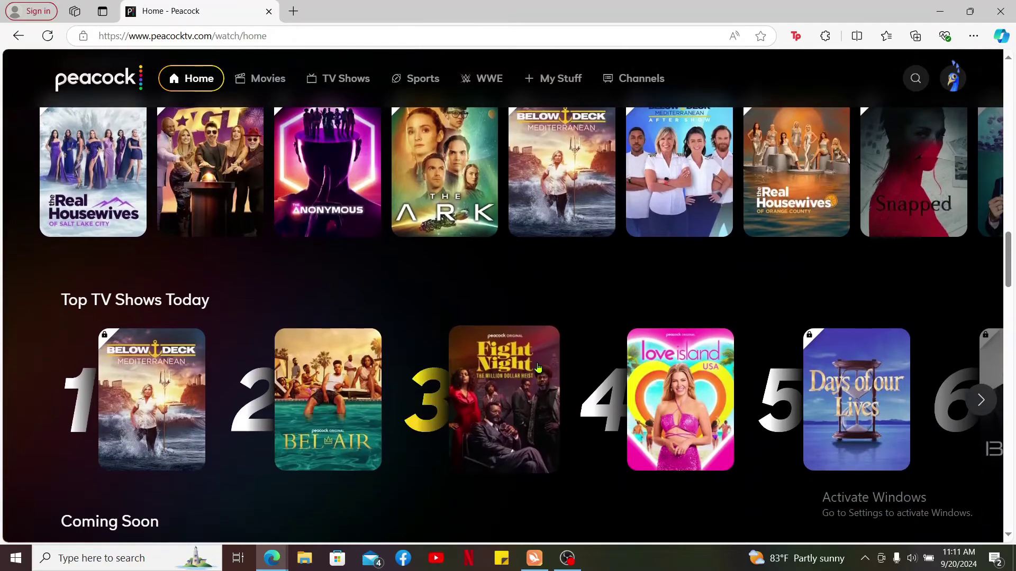
{"action": "scroll", "coordinate": [538, 369], "scroll_direction": "down", "scroll_amount": 1}
{"action": "scroll", "coordinate": [539, 369], "scroll_direction": "down", "scroll_amount": 1}
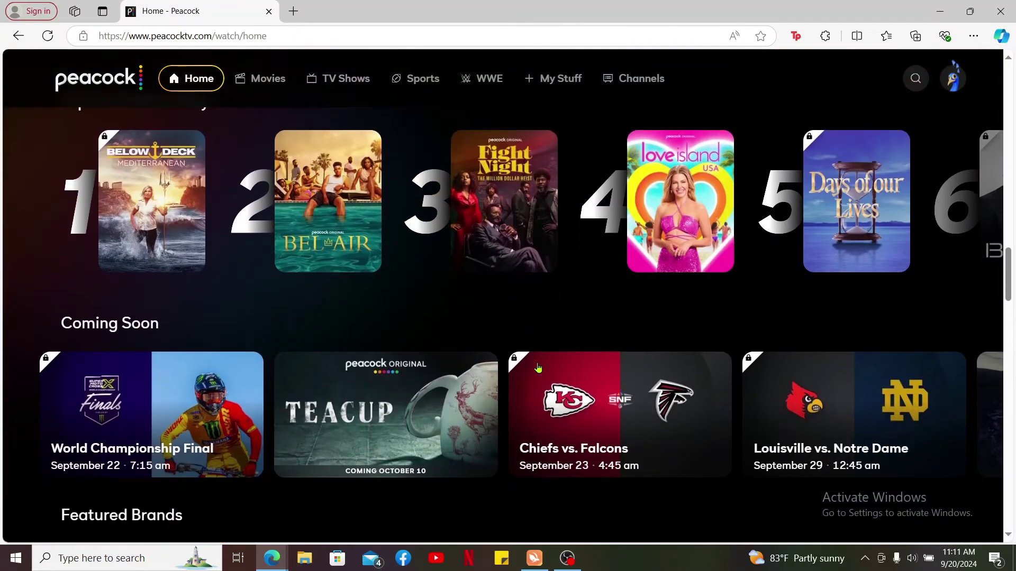
{"action": "scroll", "coordinate": [538, 369], "scroll_direction": "down", "scroll_amount": 1}
{"action": "scroll", "coordinate": [538, 369], "scroll_direction": "down", "scroll_amount": 1}
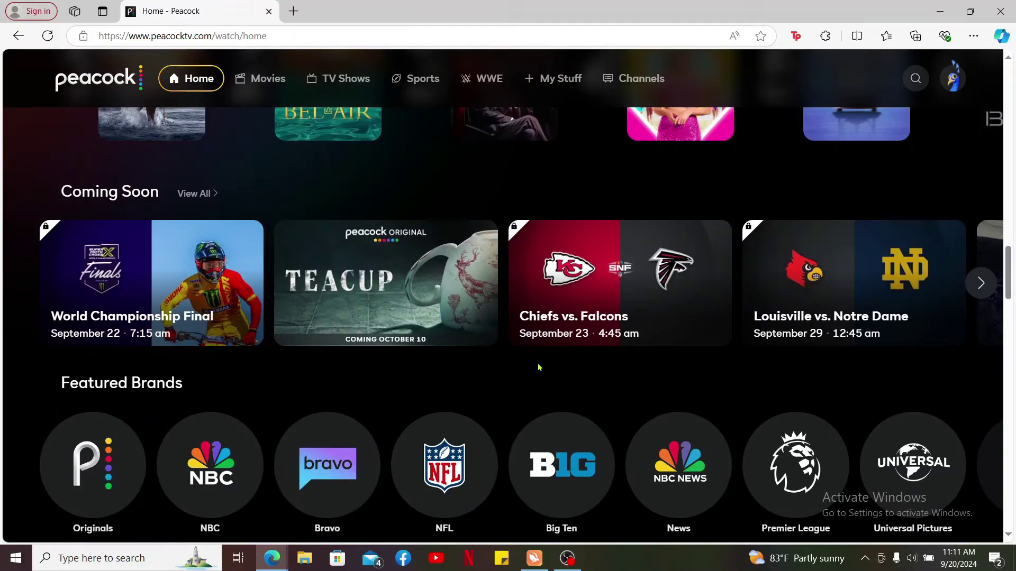
{"action": "scroll", "coordinate": [538, 367], "scroll_direction": "up", "scroll_amount": 3}
{"action": "scroll", "coordinate": [538, 368], "scroll_direction": "up", "scroll_amount": 3}
{"action": "scroll", "coordinate": [477, 396], "scroll_direction": "up", "scroll_amount": 3}
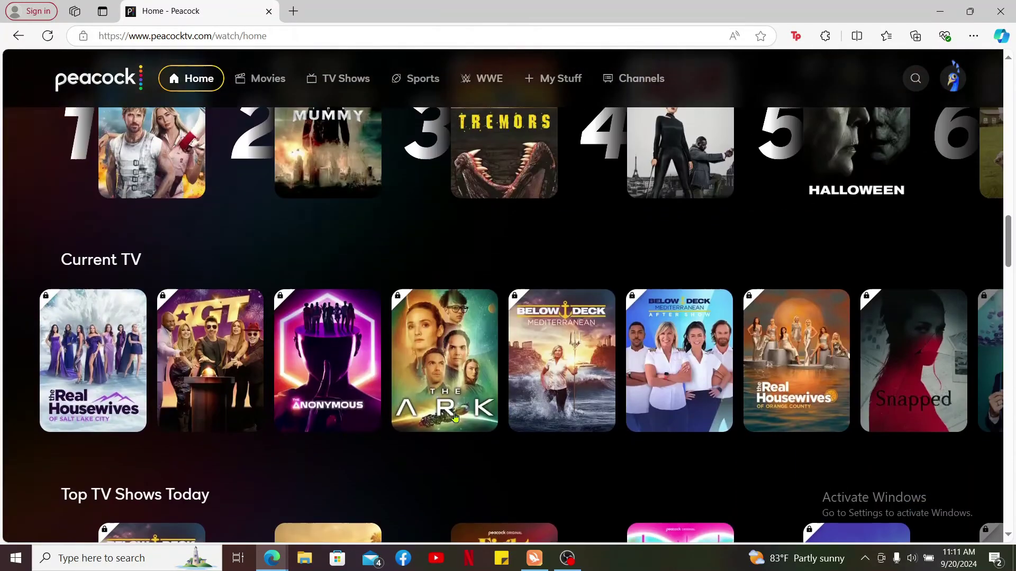
{"action": "scroll", "coordinate": [454, 417], "scroll_direction": "up", "scroll_amount": 3}
{"action": "scroll", "coordinate": [454, 416], "scroll_direction": "up", "scroll_amount": 3}
{"action": "scroll", "coordinate": [454, 416], "scroll_direction": "up", "scroll_amount": 3}
{"action": "scroll", "coordinate": [454, 417], "scroll_direction": "up", "scroll_amount": 3}
{"action": "scroll", "coordinate": [455, 417], "scroll_direction": "up", "scroll_amount": 3}
{"action": "scroll", "coordinate": [455, 413], "scroll_direction": "up", "scroll_amount": 1}
{"action": "scroll", "coordinate": [455, 414], "scroll_direction": "up", "scroll_amount": 3}
{"action": "scroll", "coordinate": [455, 413], "scroll_direction": "up", "scroll_amount": 2}
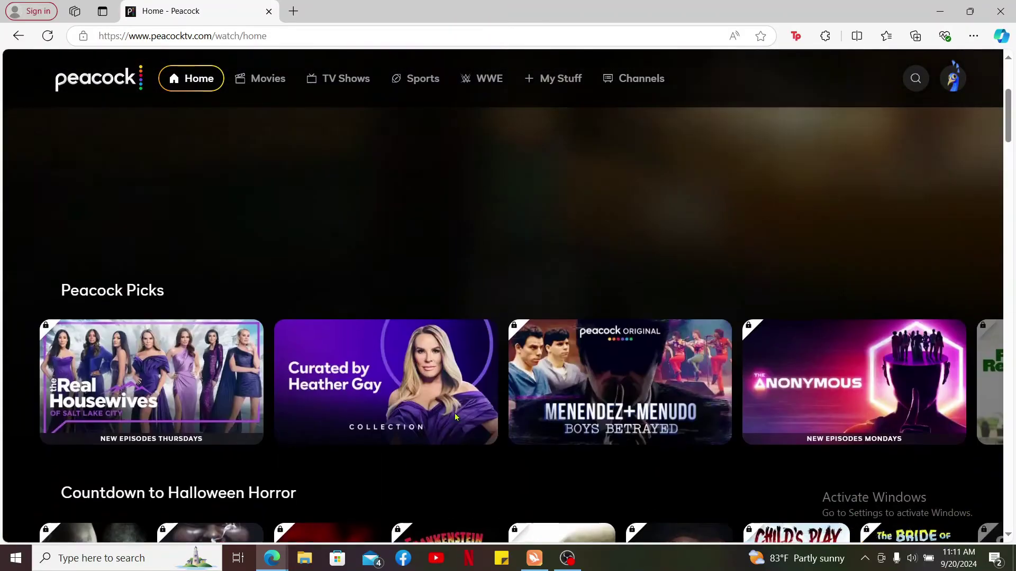
{"action": "scroll", "coordinate": [454, 413], "scroll_direction": "up", "scroll_amount": 3}
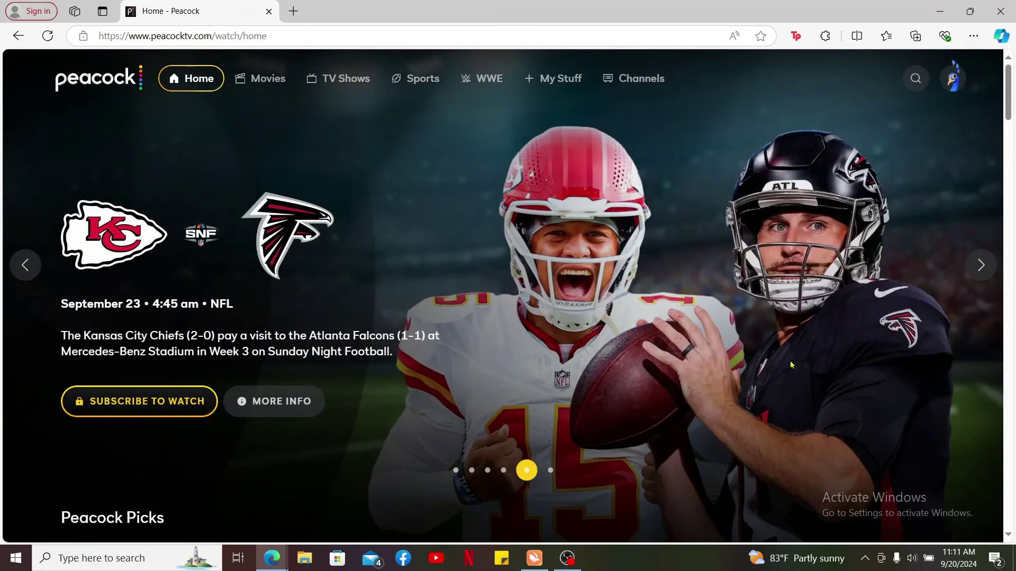